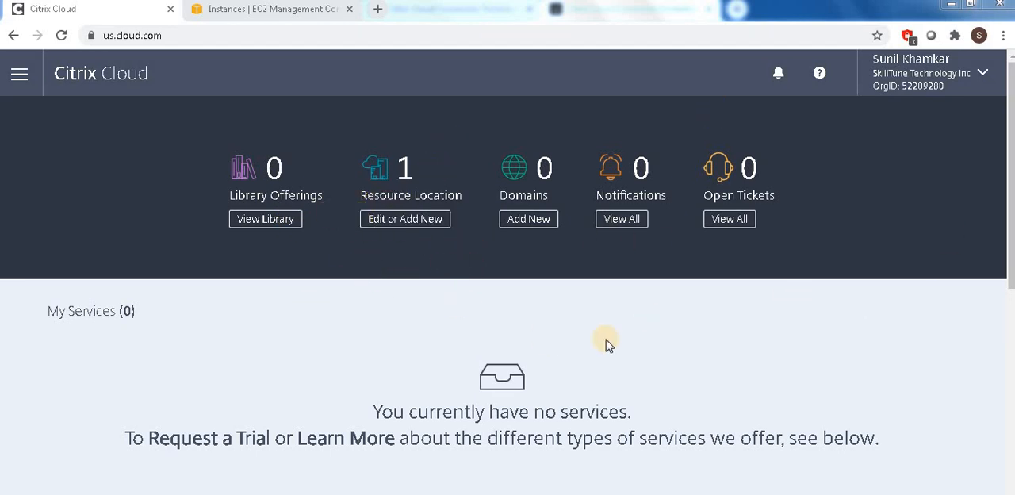
Switch to the Connector server's remote desktop session and examine its system properties and installed programs
click(245, 11)
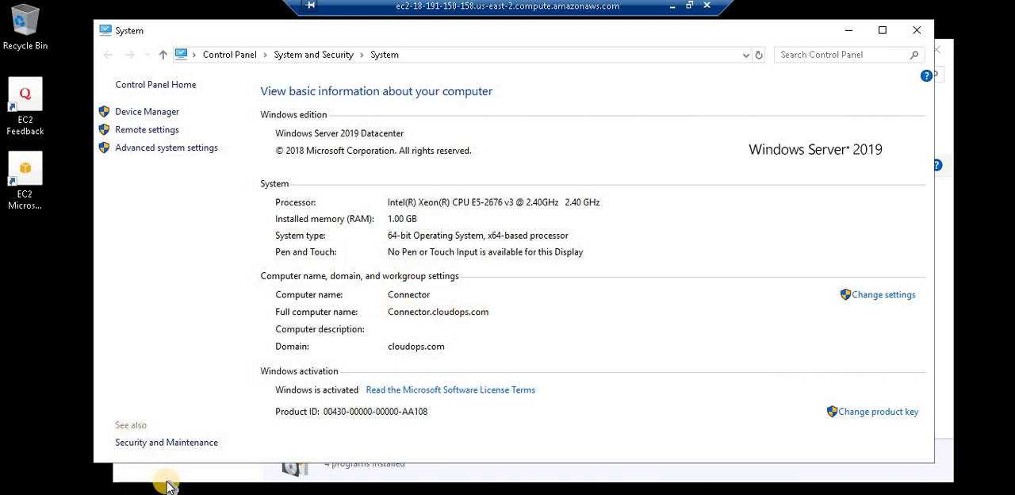
click(203, 474)
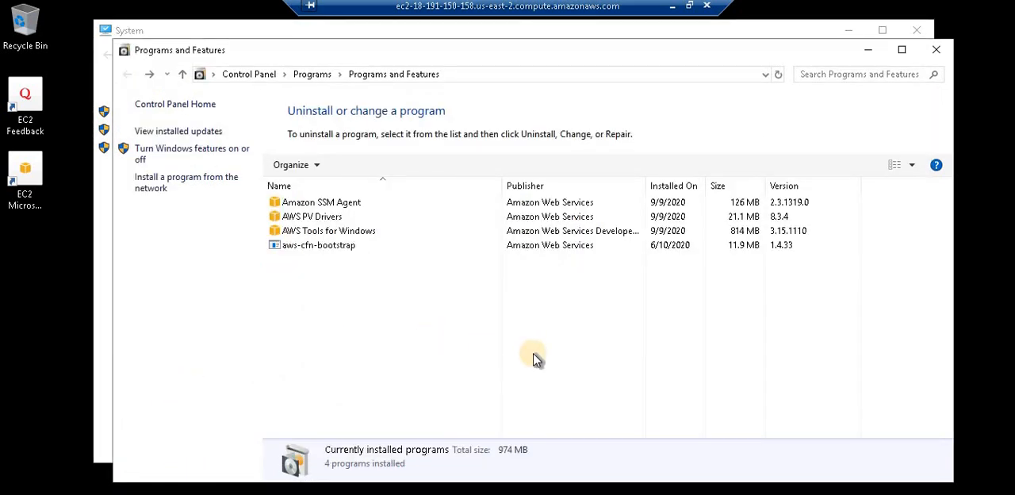
click(99, 378)
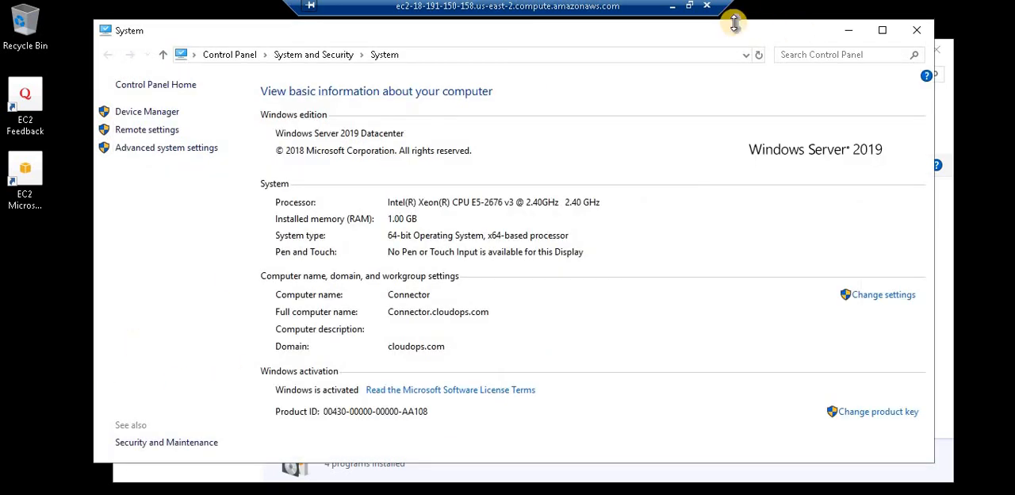
click(672, 6)
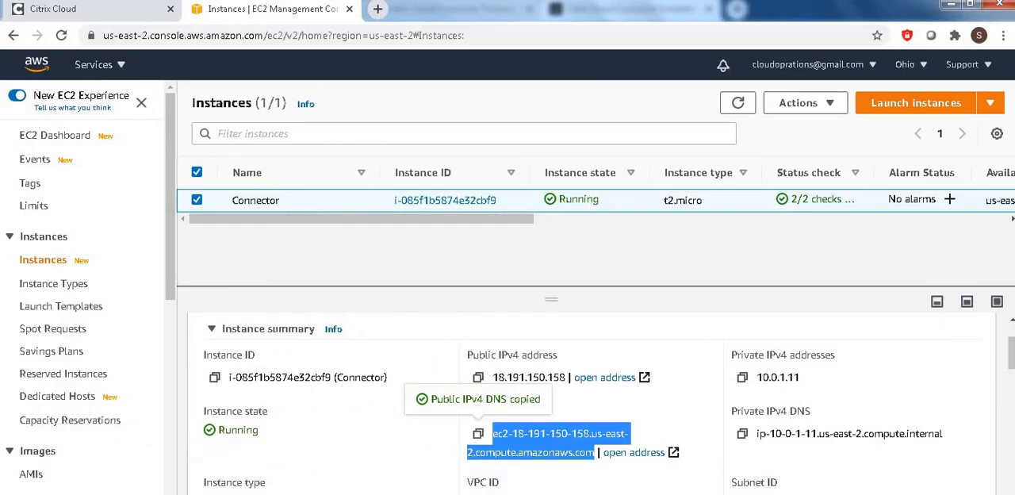
Switch back to Citrix Cloud and open the Resource Locations page
click(127, 10)
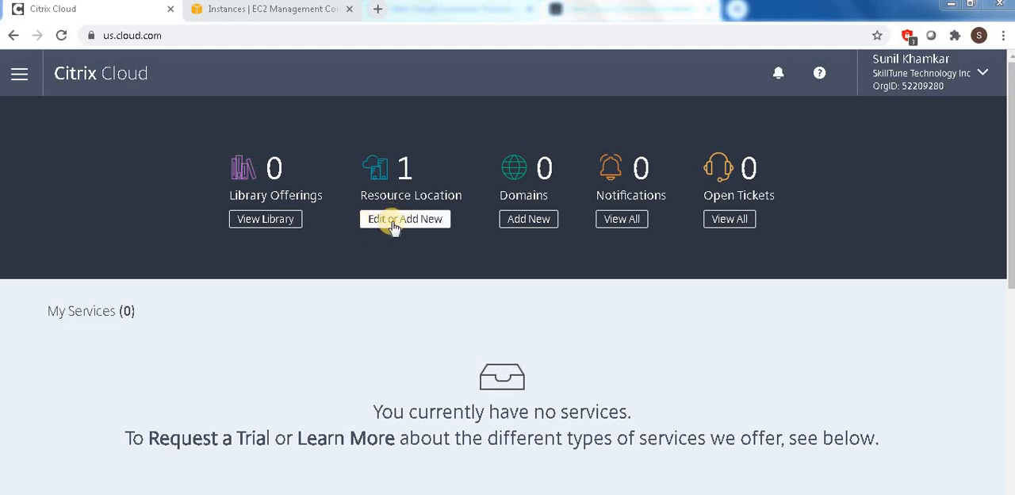
click(18, 73)
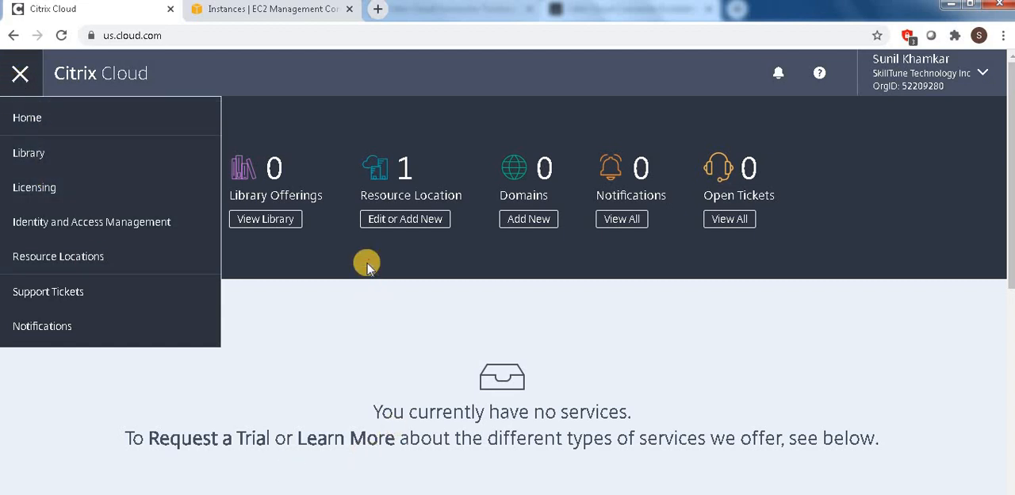
click(222, 228)
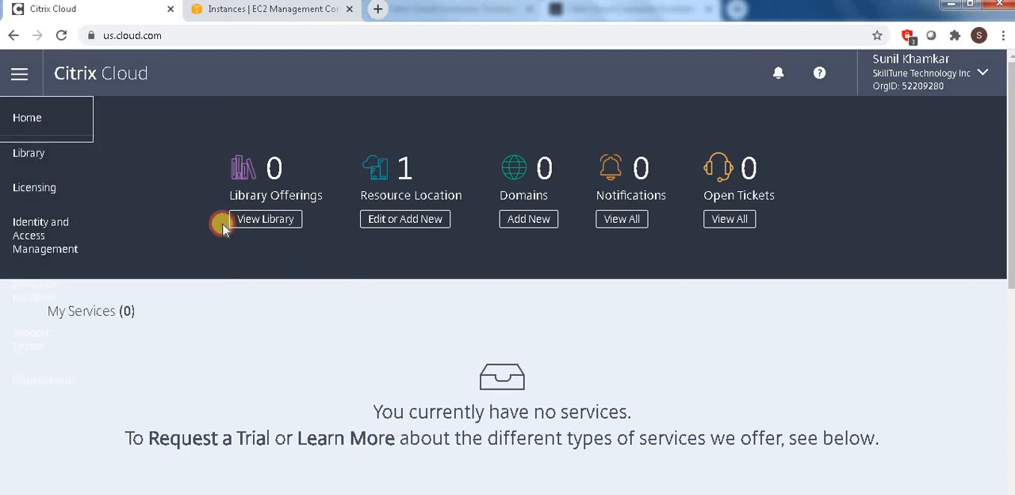
click(18, 76)
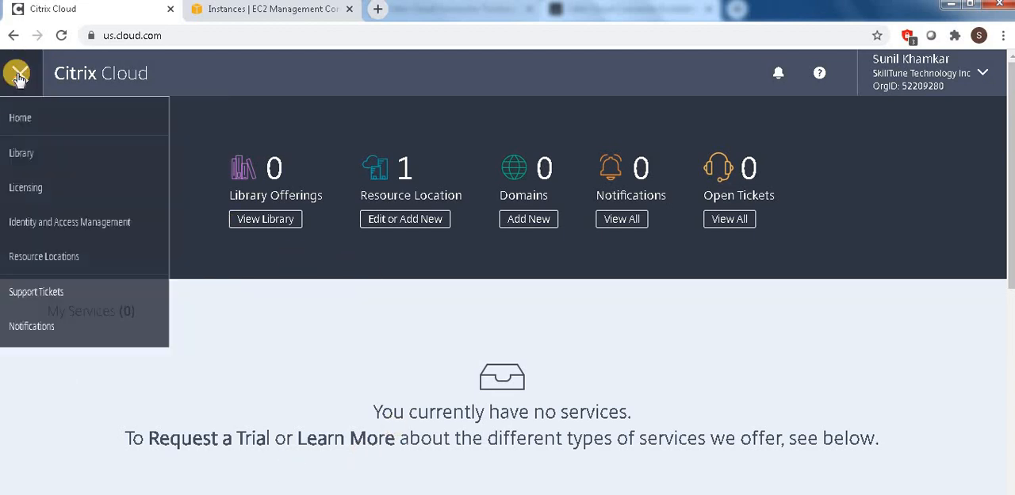
click(67, 264)
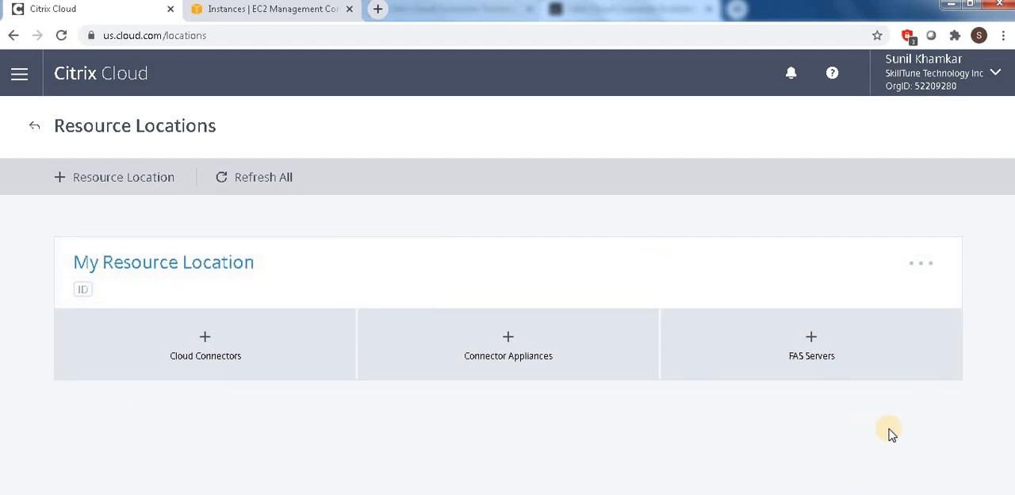
Create a new resource location named Cloudops-Demo
click(113, 178)
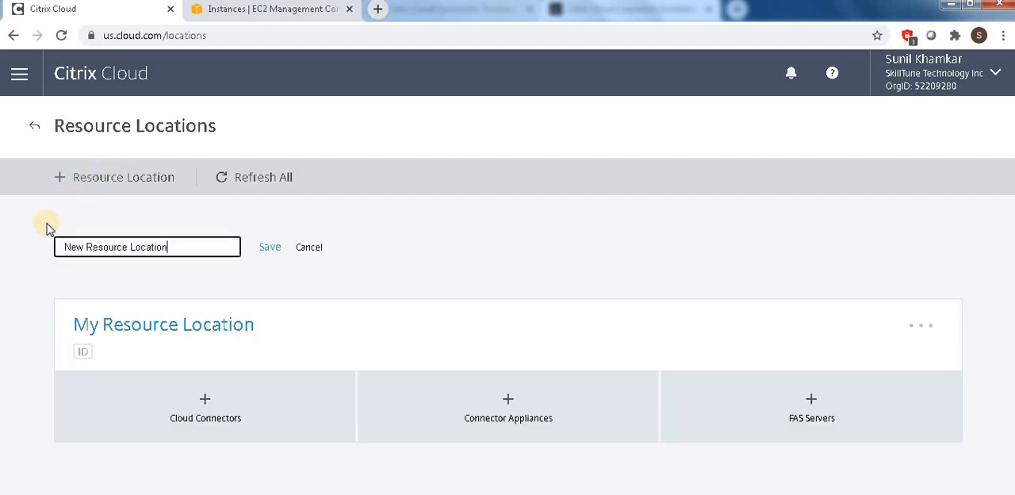
drag(170, 250, 47, 243)
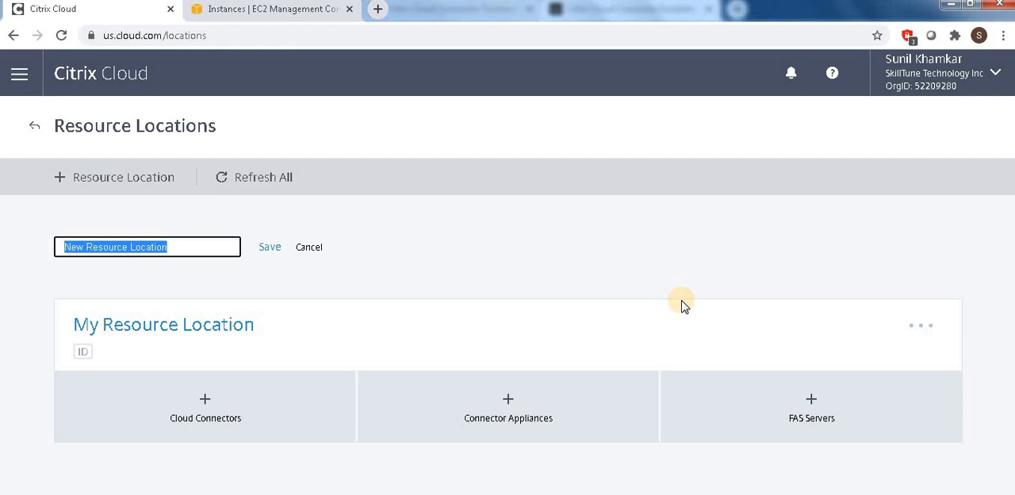
text(Cloudops)
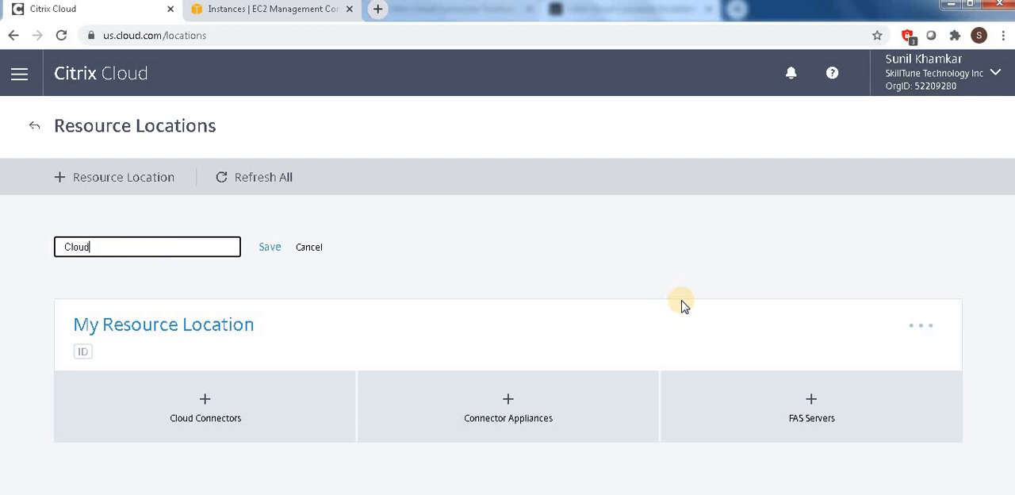
text(-Demo)
click(269, 247)
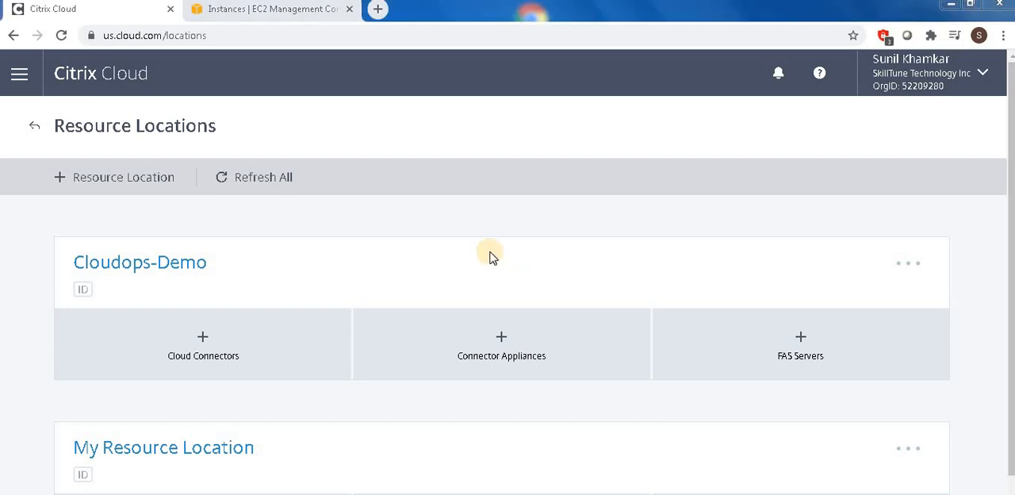
Refresh the resource locations and download the Cloud Connector installer for Cloudops-Demo
click(227, 180)
click(200, 339)
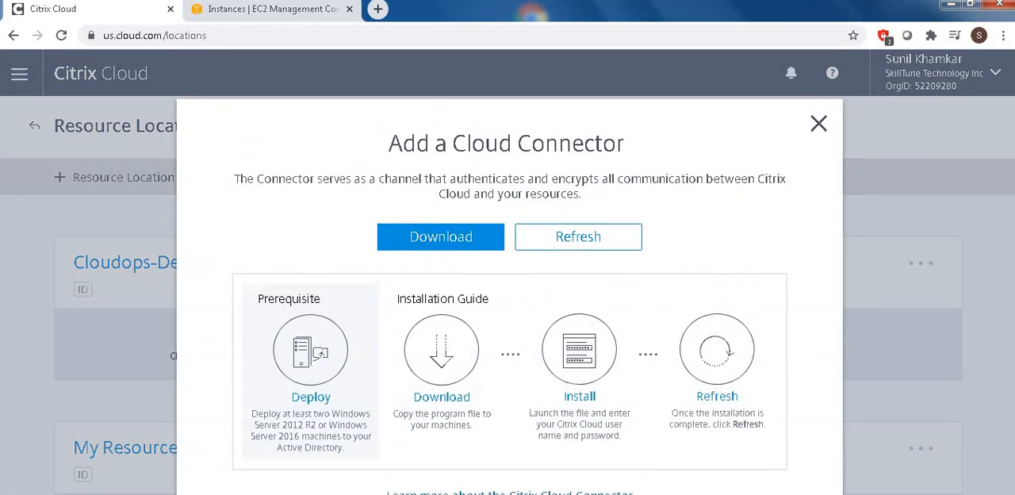
click(436, 242)
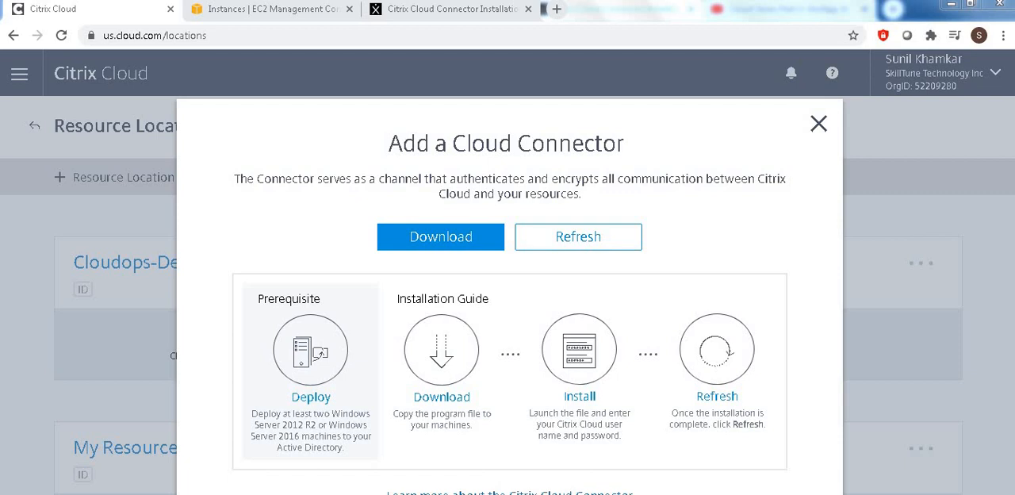
click(819, 125)
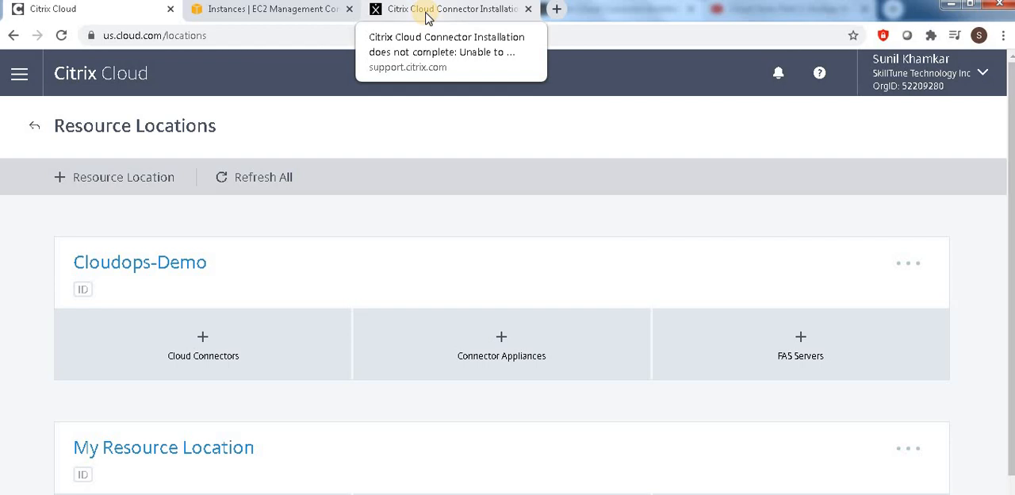
Read the Citrix support article CTX223828 on DigiCert connectivity requirements and certificate installation for the Cloud Connector
click(424, 14)
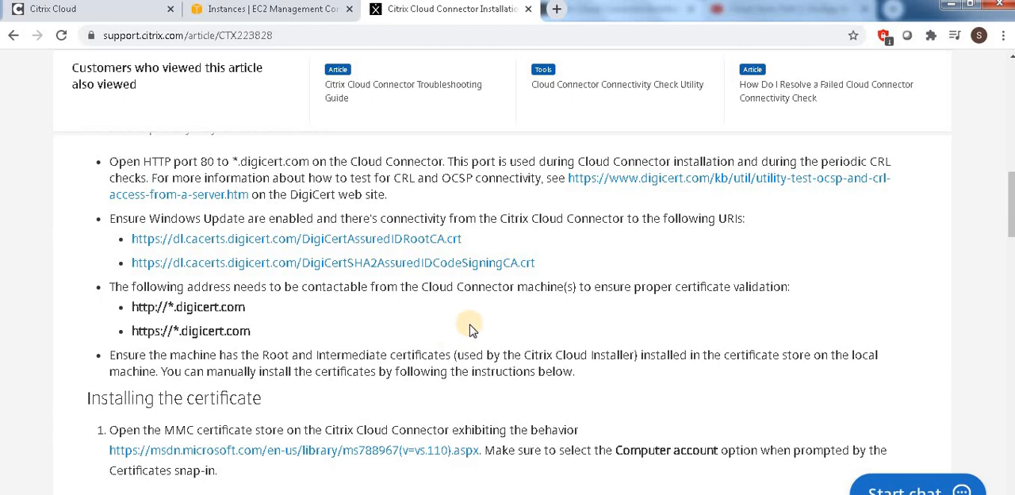
scroll(470, 333, down, 2)
scroll(575, 343, down, 3)
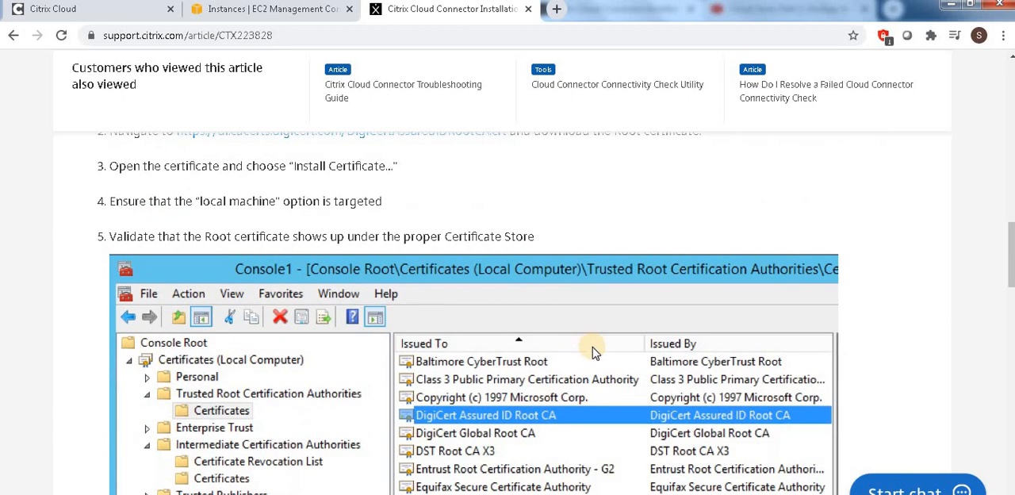
scroll(593, 346, down, 3)
scroll(626, 381, up, 4)
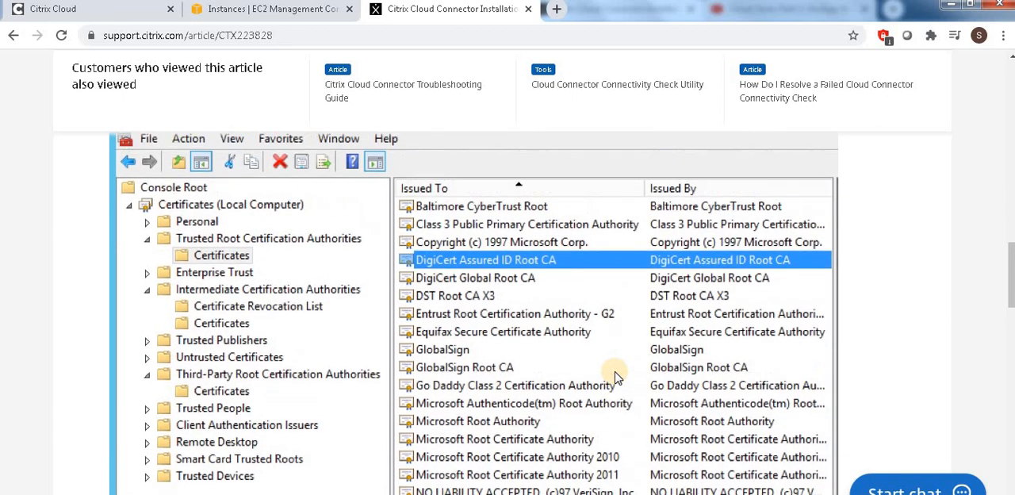
scroll(616, 378, up, 3)
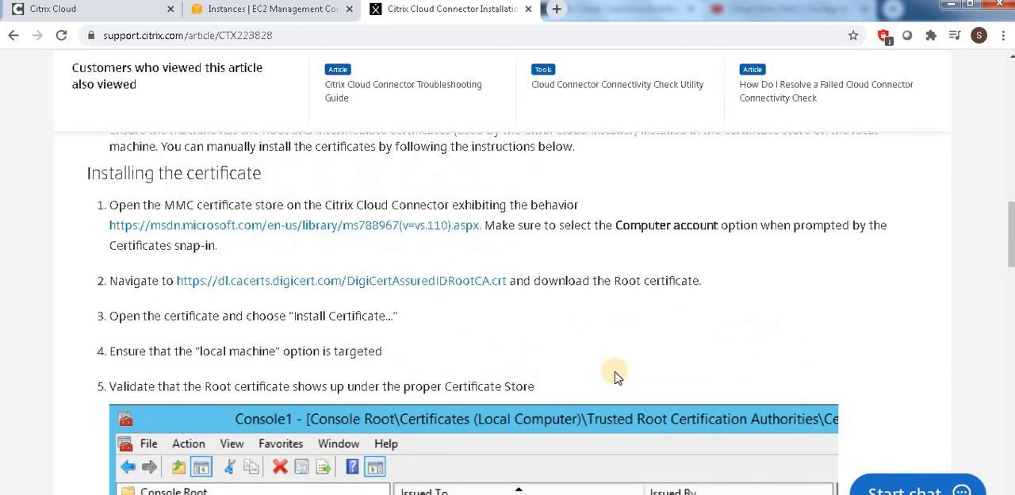
scroll(617, 378, up, 1)
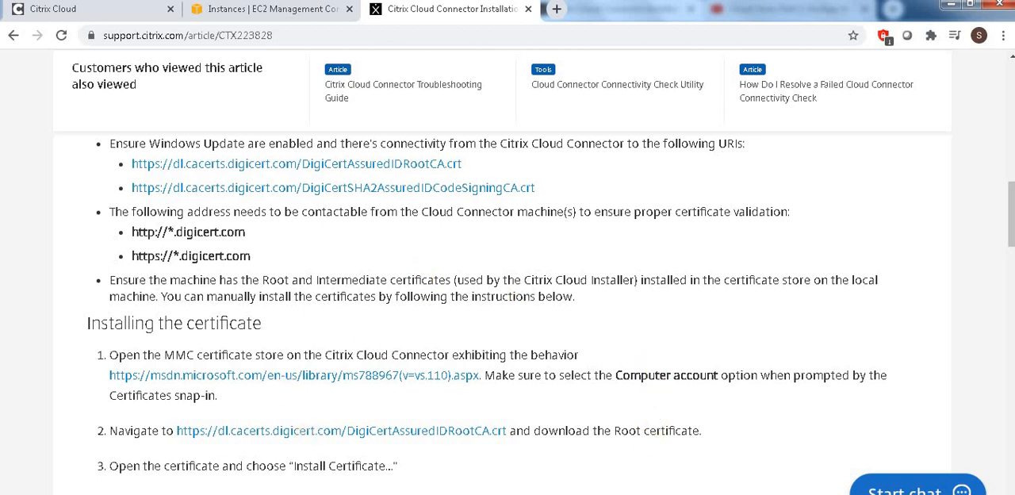
Switch to the Connector server's remote session and run cwcconnector from the Downloads folder as administrator
click(238, 484)
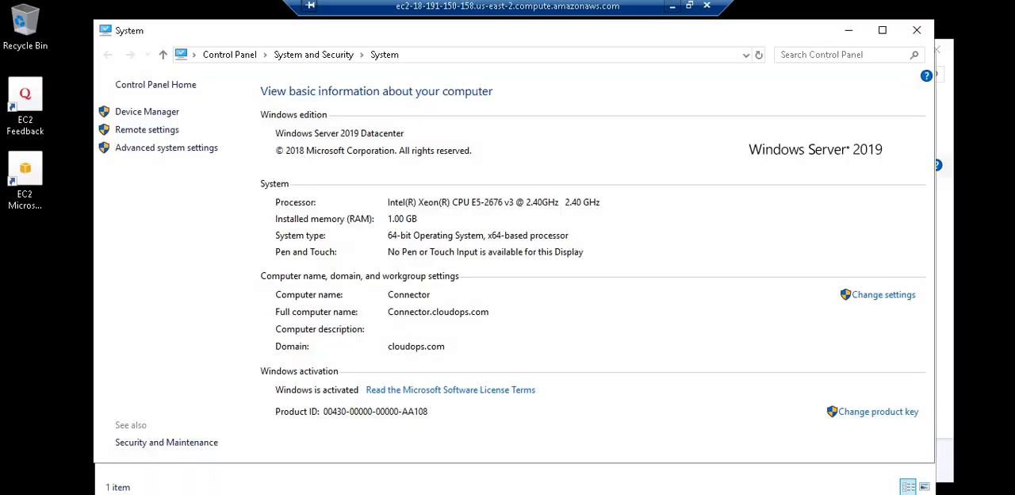
click(850, 30)
click(277, 158)
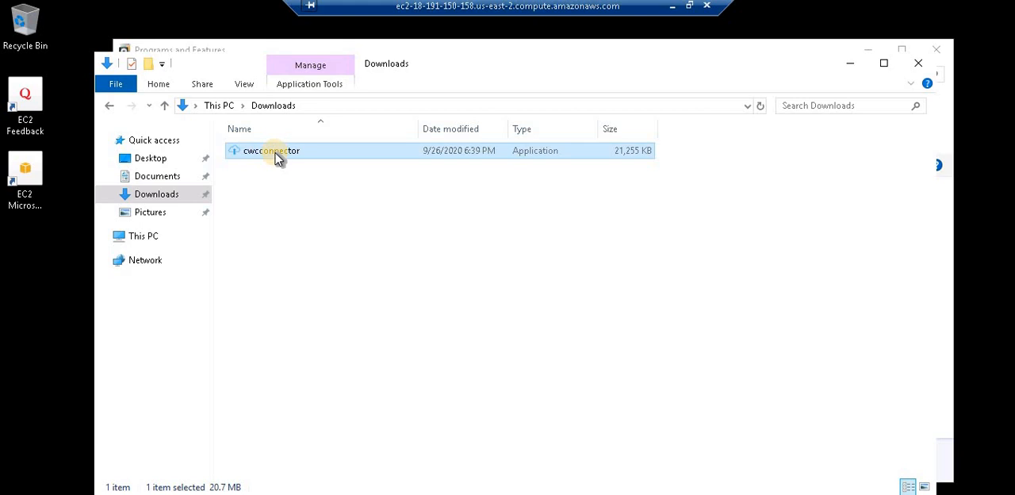
right_click(276, 154)
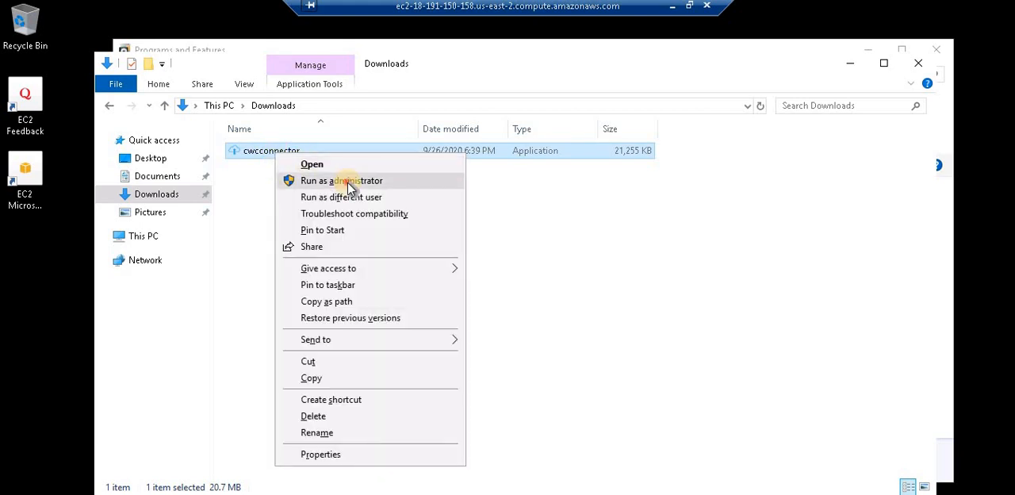
click(349, 183)
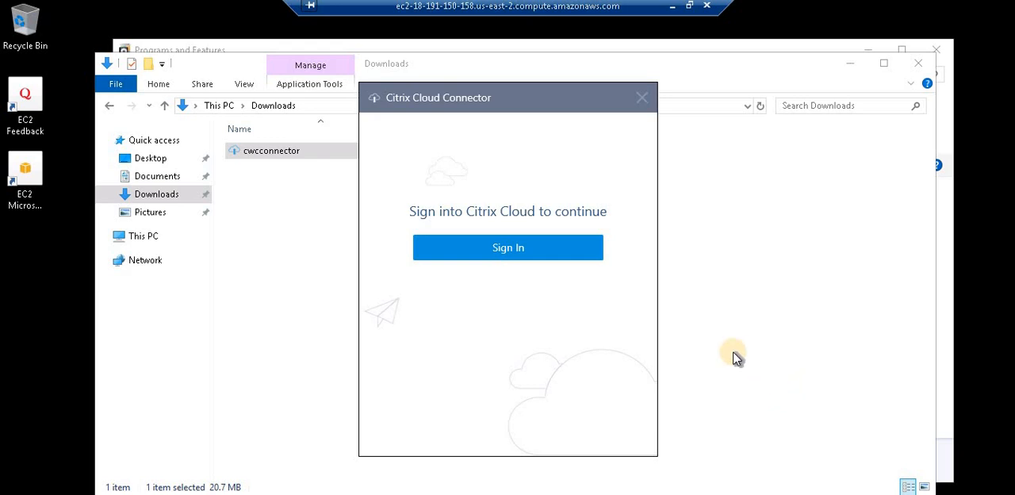
Sign in to Citrix Cloud from the connector installer, entering and verifying the authenticator app's verification code
click(522, 253)
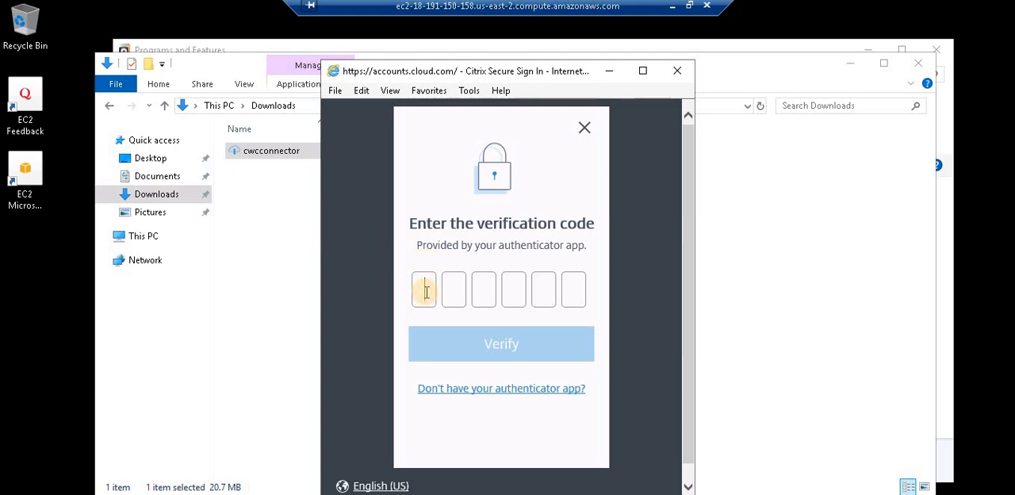
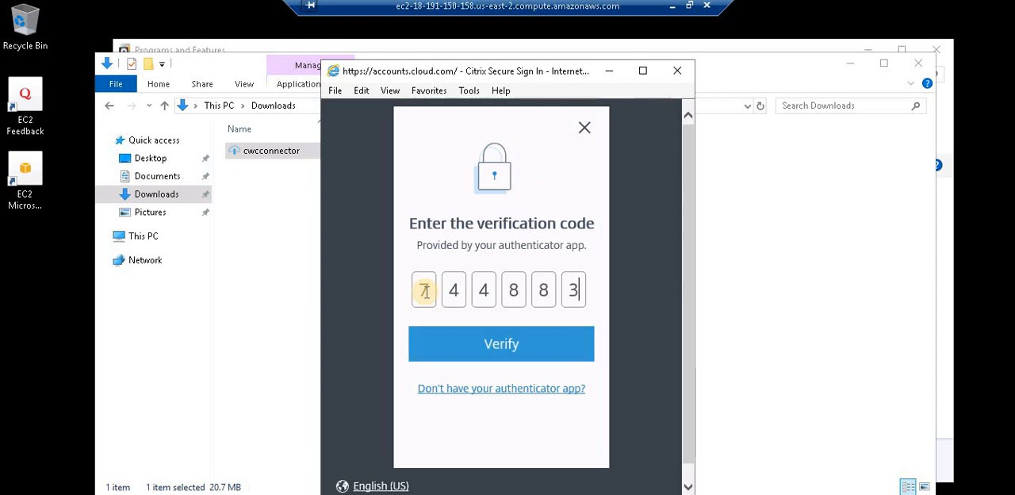
click(528, 345)
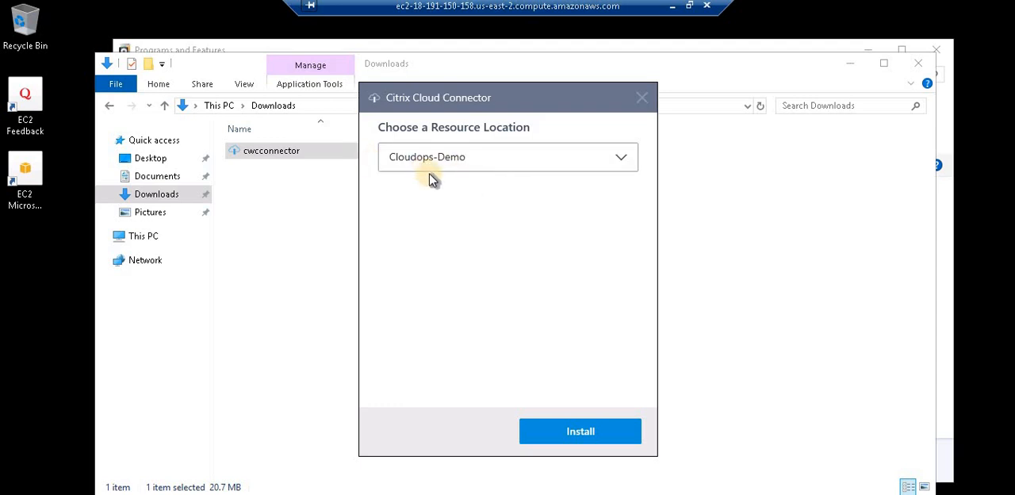
Keep Cloudops-Demo as the resource location and install the Citrix Cloud Connector
click(623, 158)
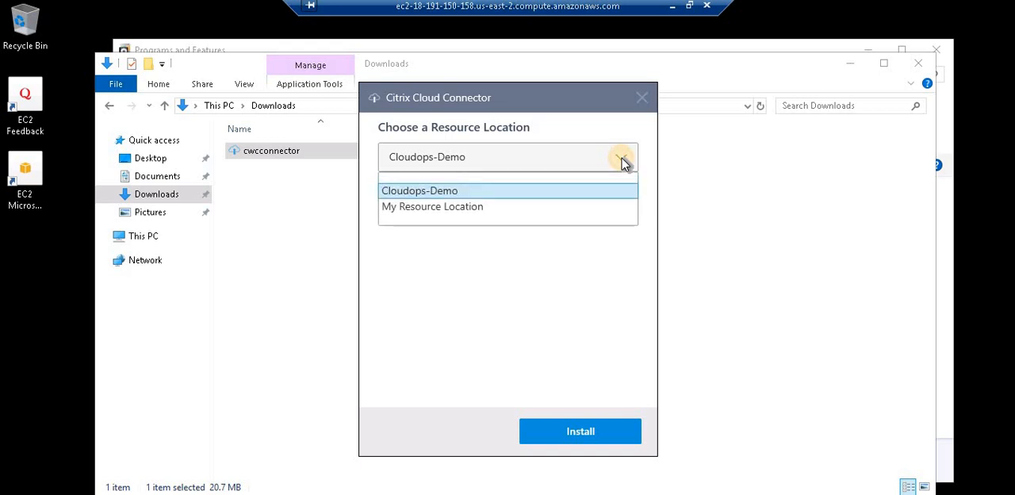
click(604, 264)
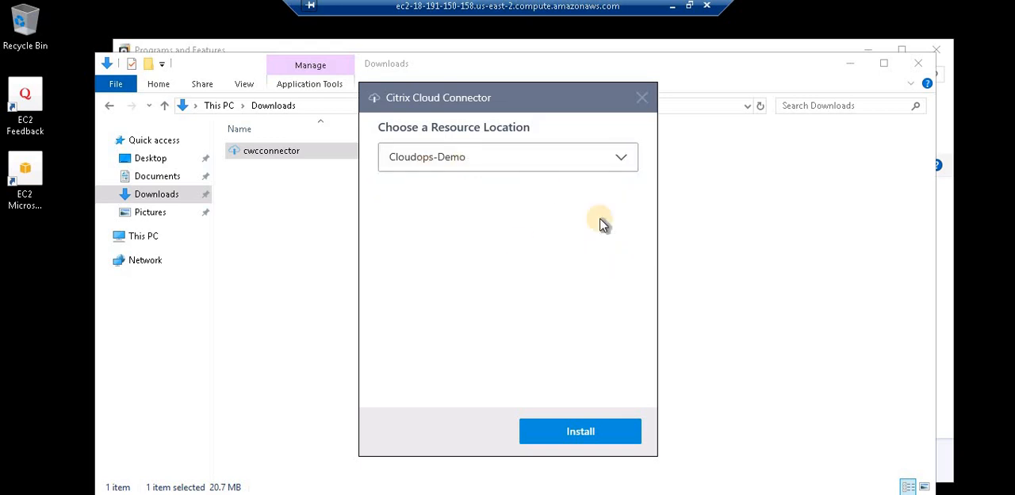
click(579, 435)
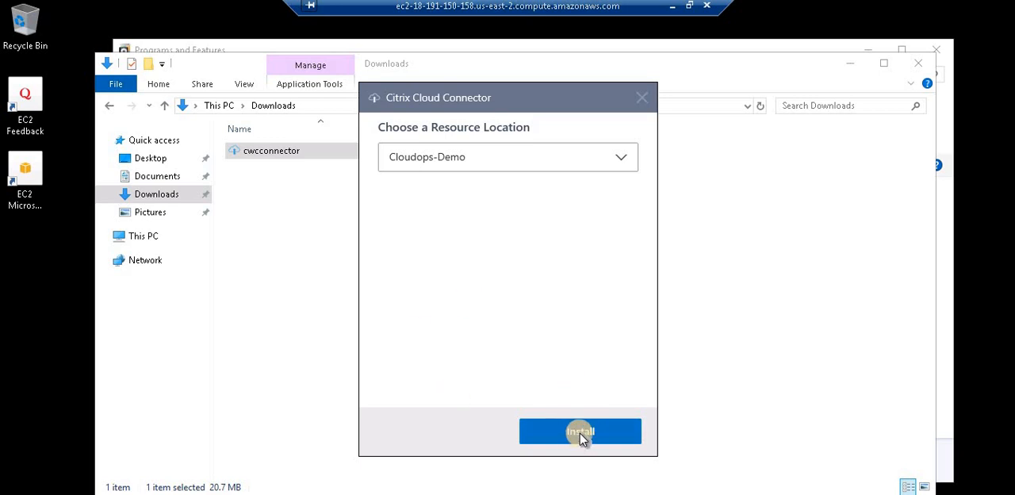
click(582, 435)
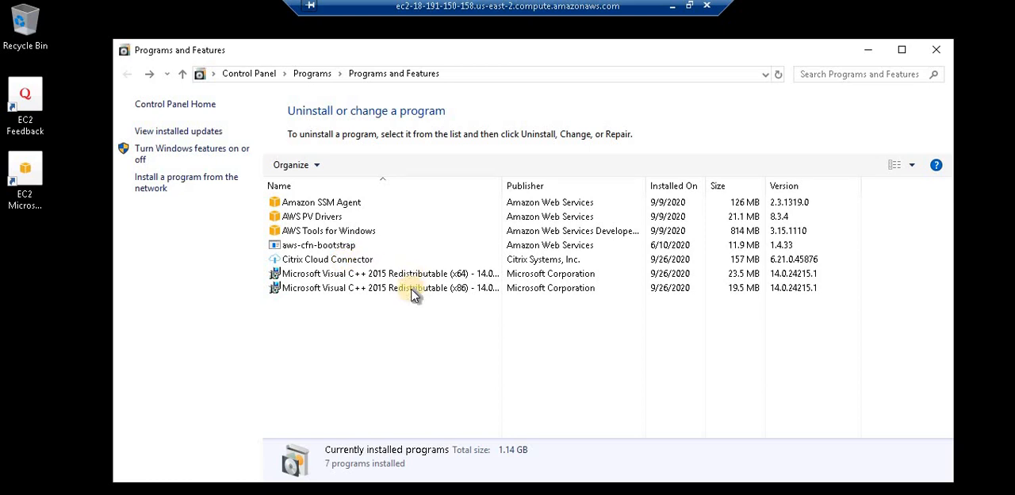
Return to Citrix Cloud and refresh all resource locations to check the connectors under Cloudops-Demo
click(672, 11)
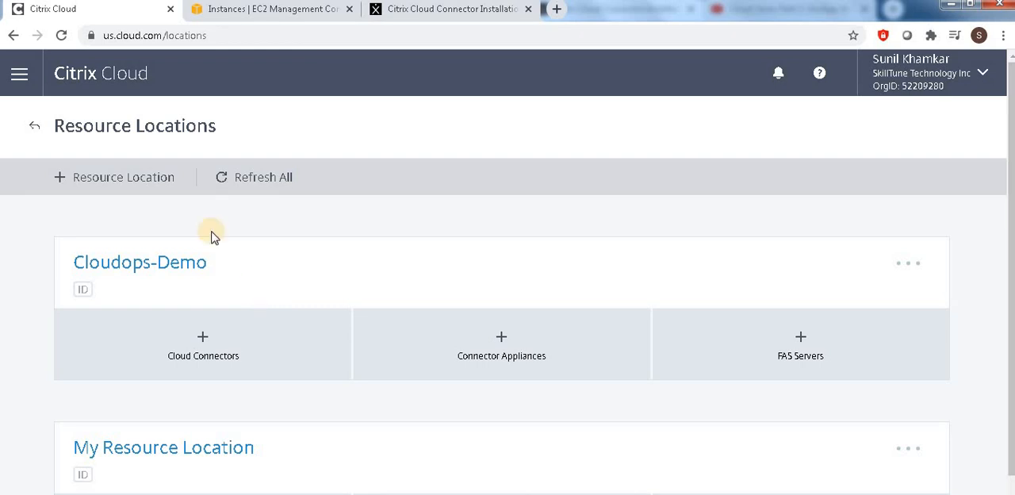
click(251, 180)
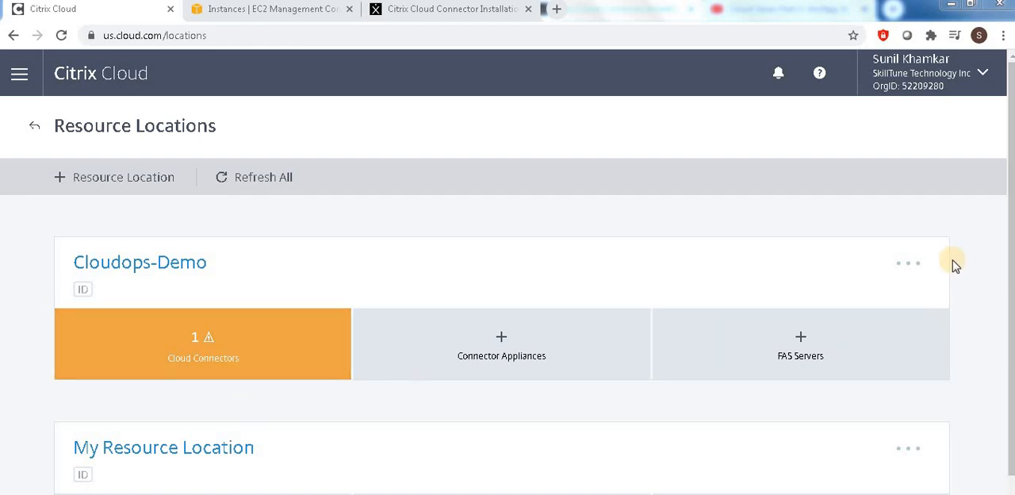
drag(1010, 246, 1010, 311)
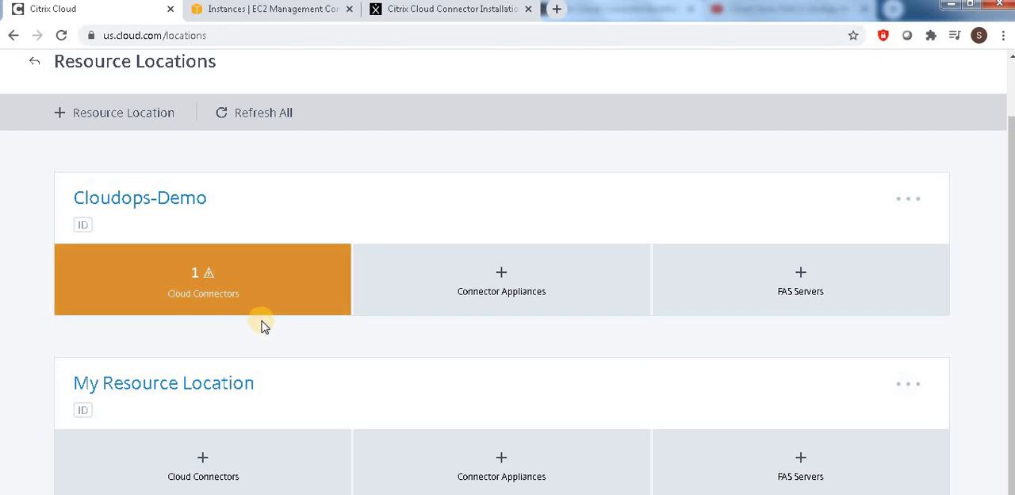
Open the Cloud Connectors of Cloudops-Demo, then switch to the connector server's remote session and rerun the Citrix Cloud connectivity test
click(229, 287)
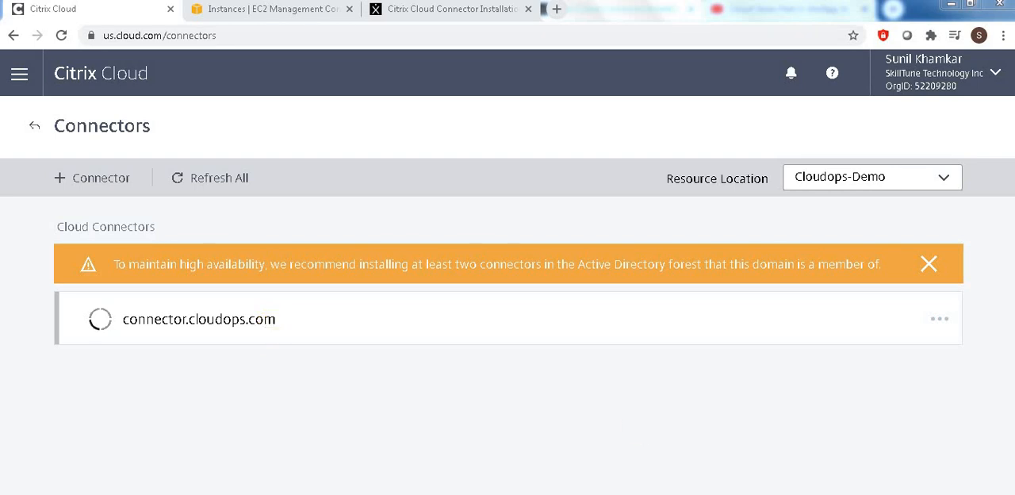
click(249, 492)
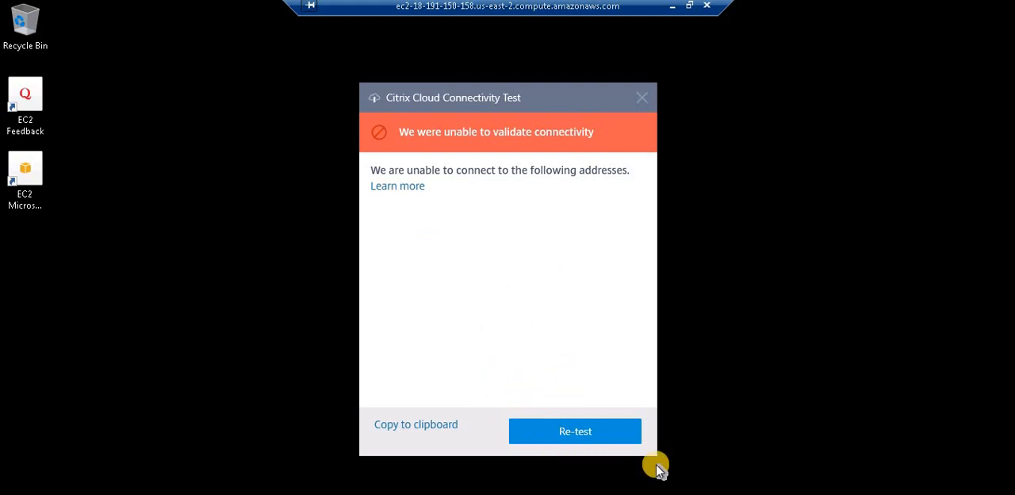
click(571, 440)
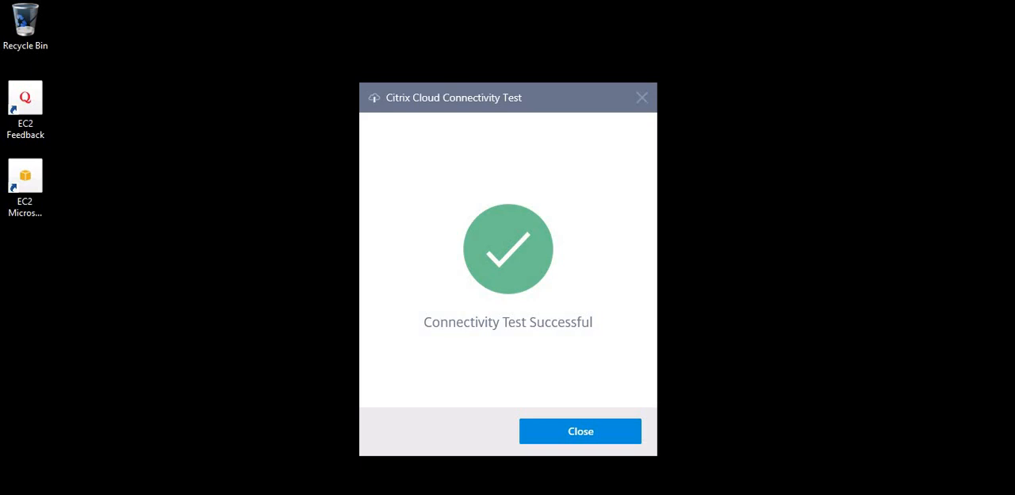
Close the Citrix Cloud Connector installation dialog in the remote session, return to Citrix Cloud and refresh all connectors
mouse_move(508, 2)
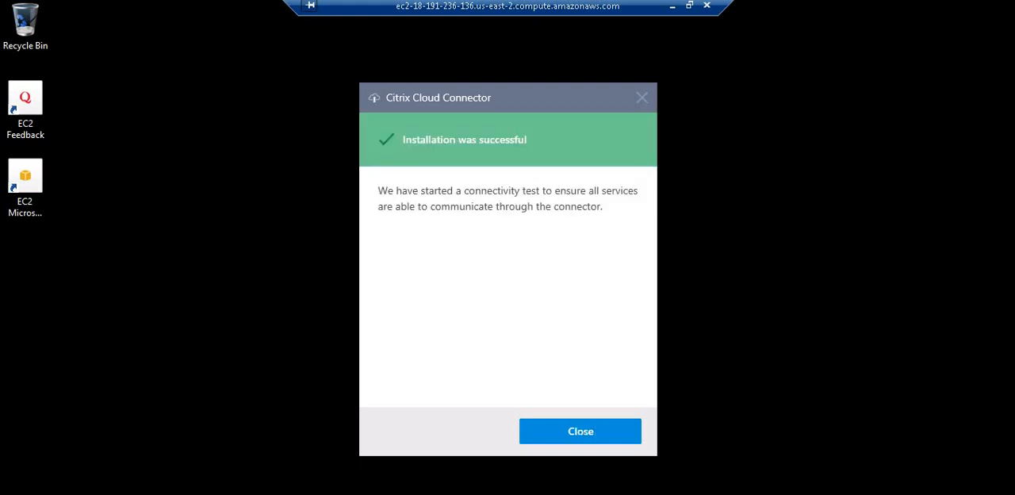
click(561, 432)
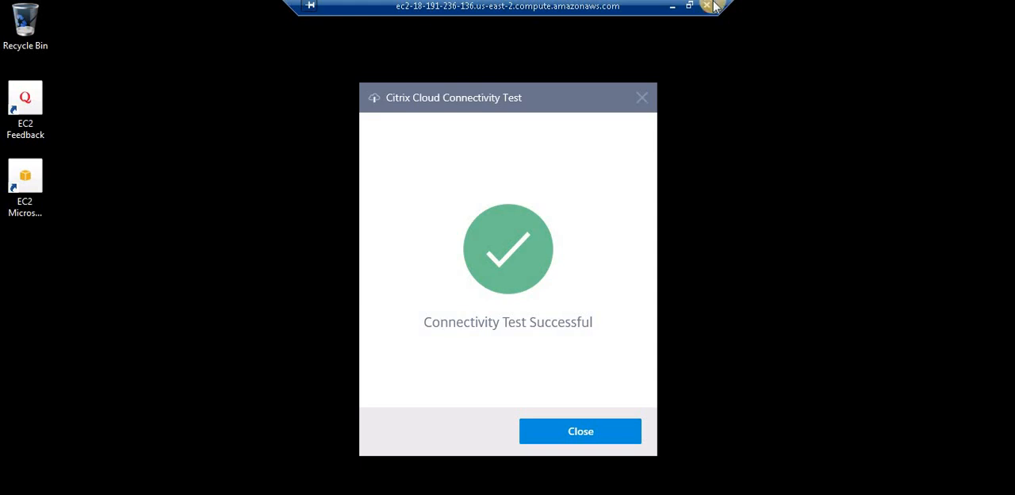
click(671, 6)
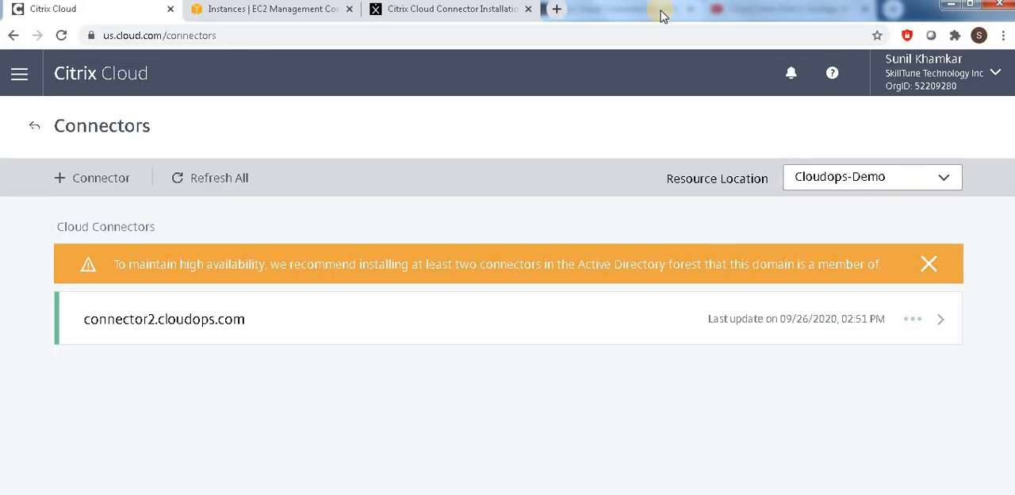
click(210, 181)
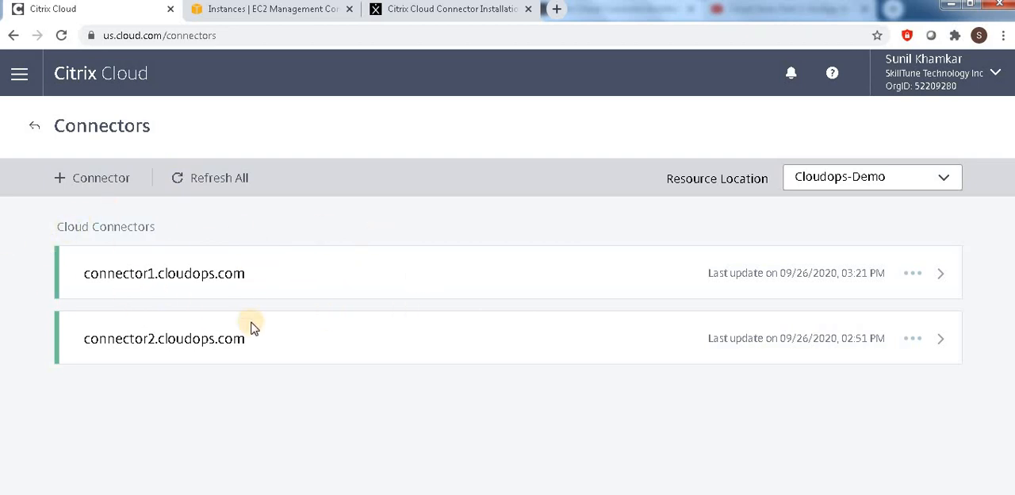
Go back to the Citrix Cloud home page, reopen the resource locations and view the Cloud Connectors under Cloudops-Demo
click(34, 126)
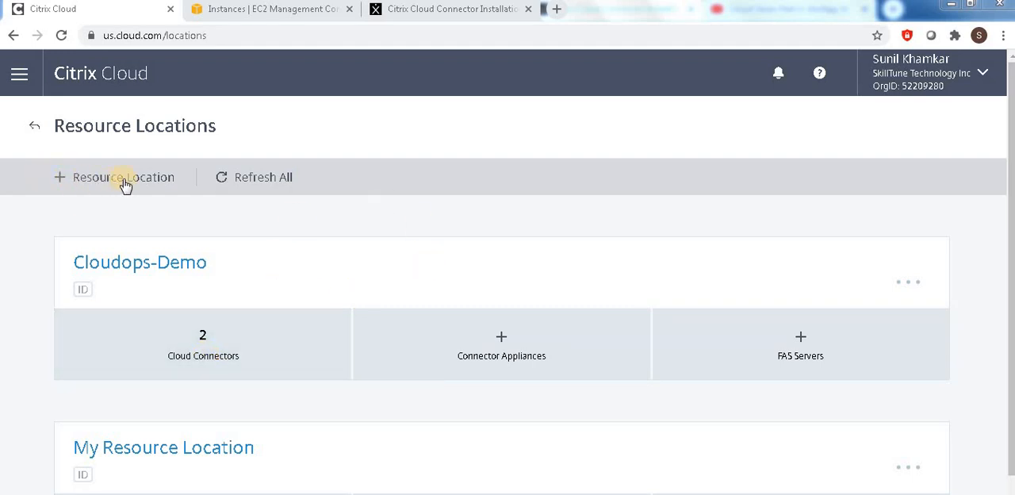
click(31, 126)
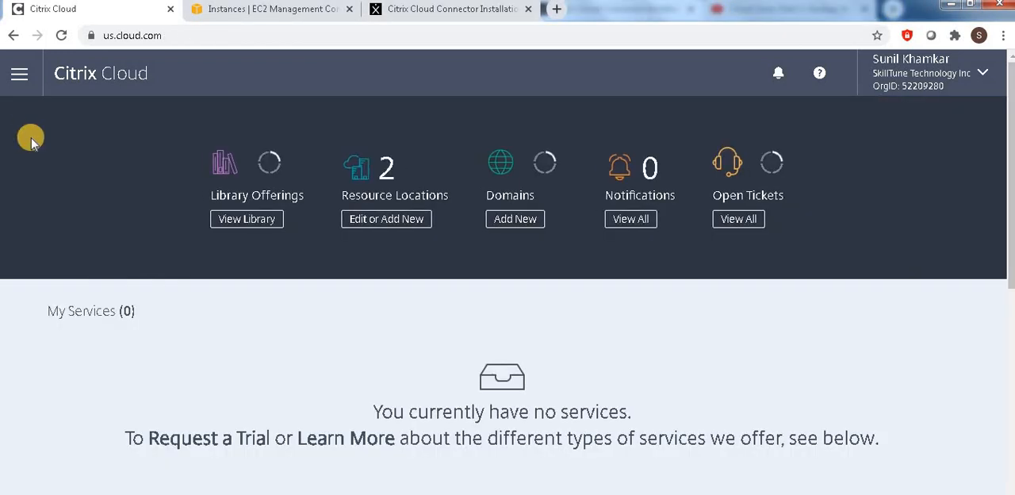
click(385, 220)
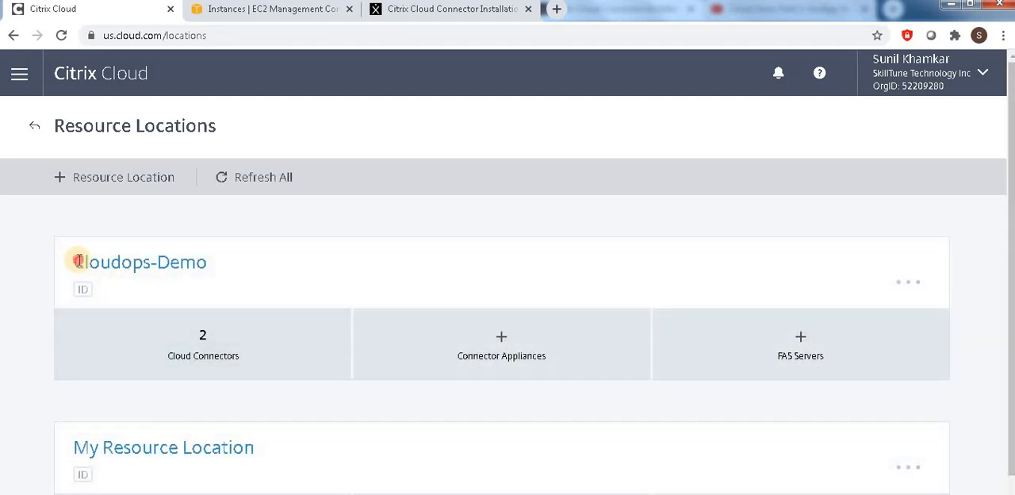
drag(73, 262, 208, 266)
click(294, 275)
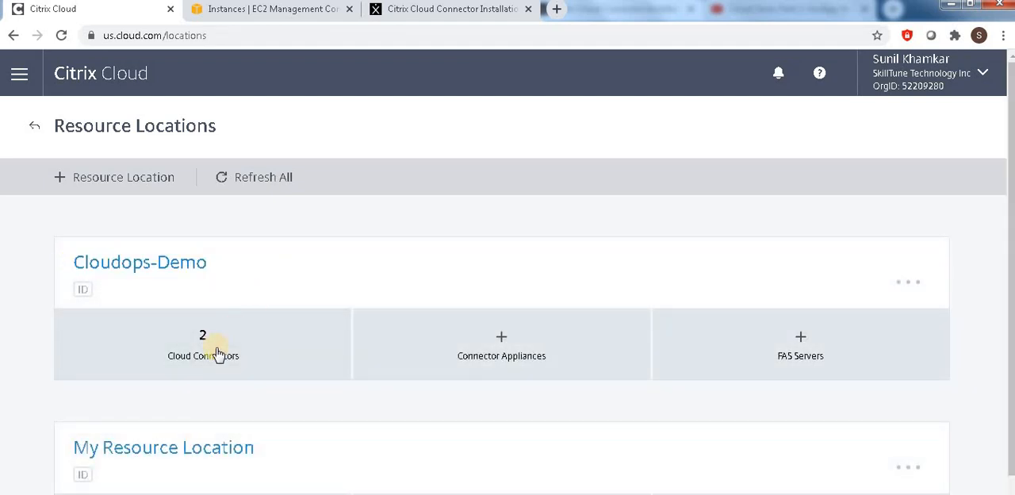
click(210, 356)
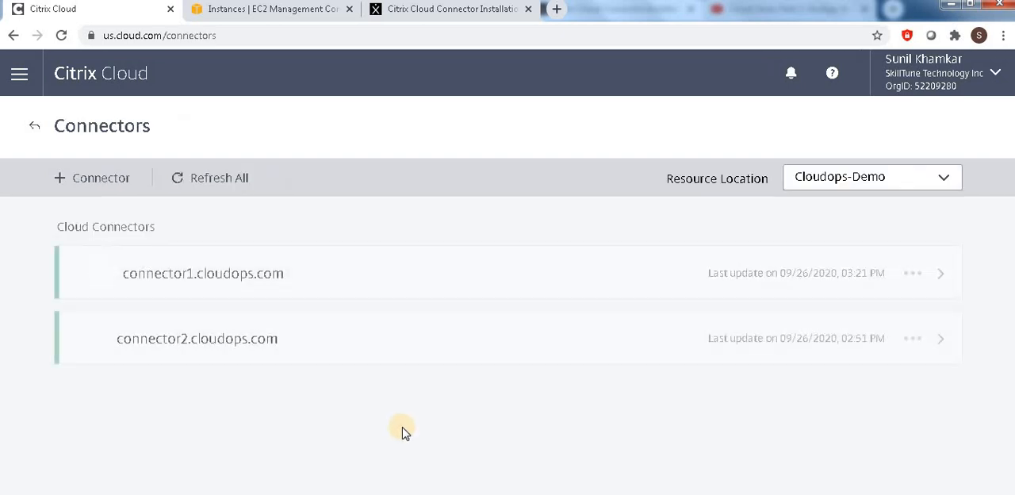